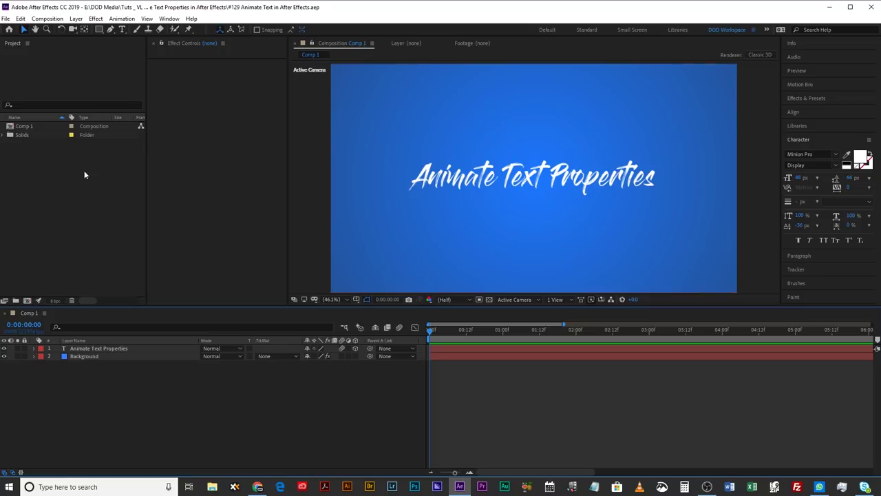
Step: Select Comp 1 and the 'Animate Text Properties' layer, revealing its Position (959.7, 565.9)
click(33, 126)
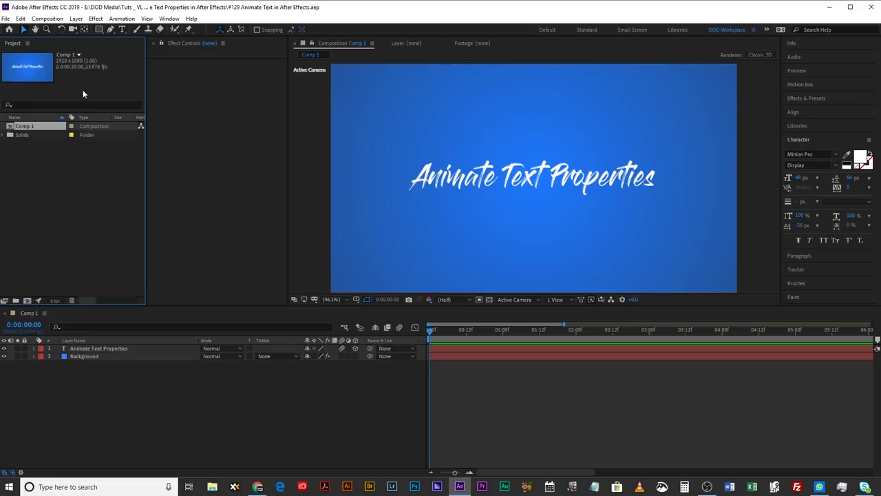
click(90, 348)
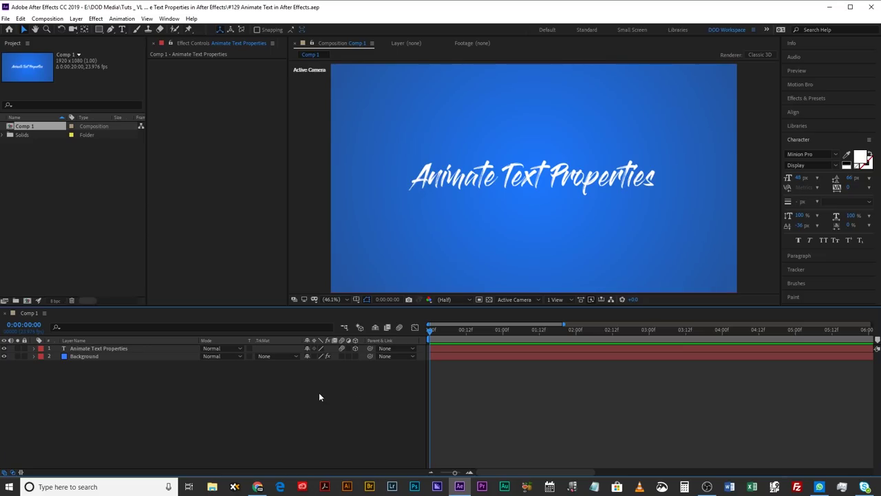
click(117, 348)
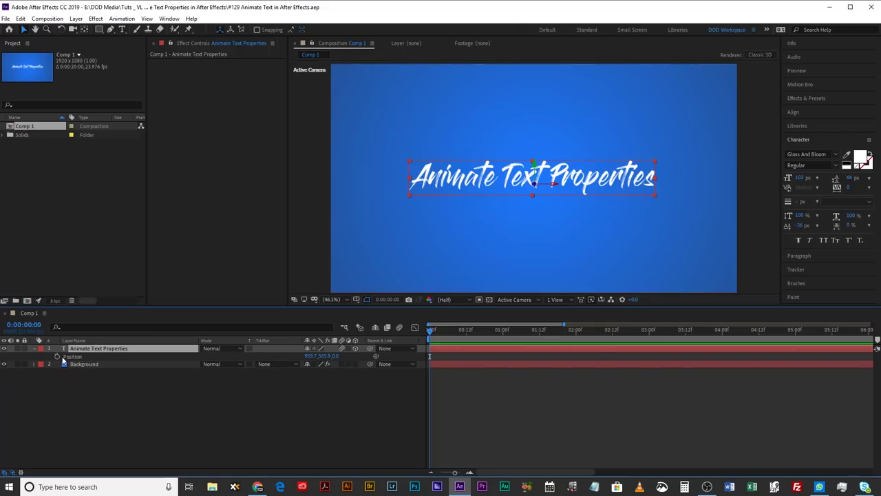
Step: Add a wiggle(2,5) expression to the title's Position and preview the jitter
alt+click(57, 356)
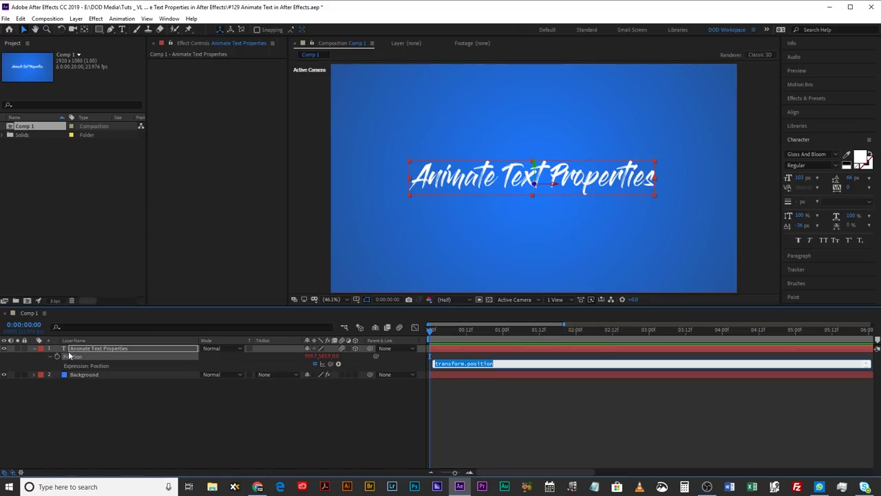
text(w)
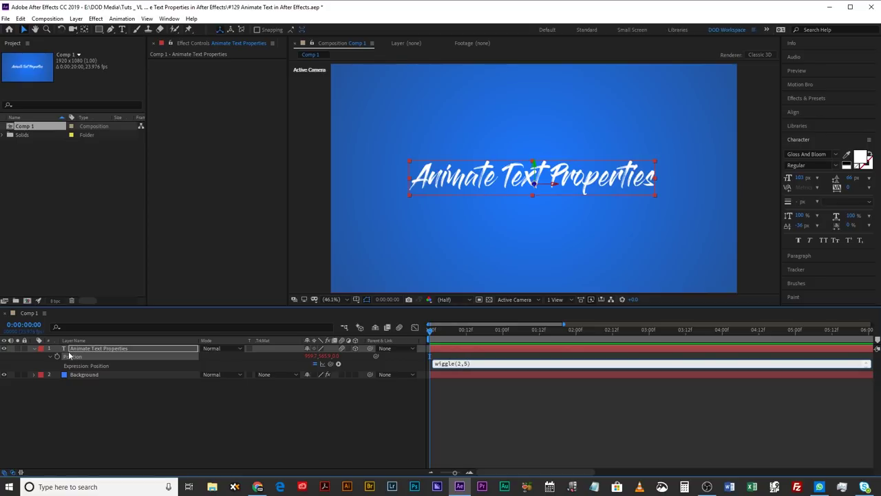
text(iggle(2,5))
key(Return)
click(240, 445)
key(space)
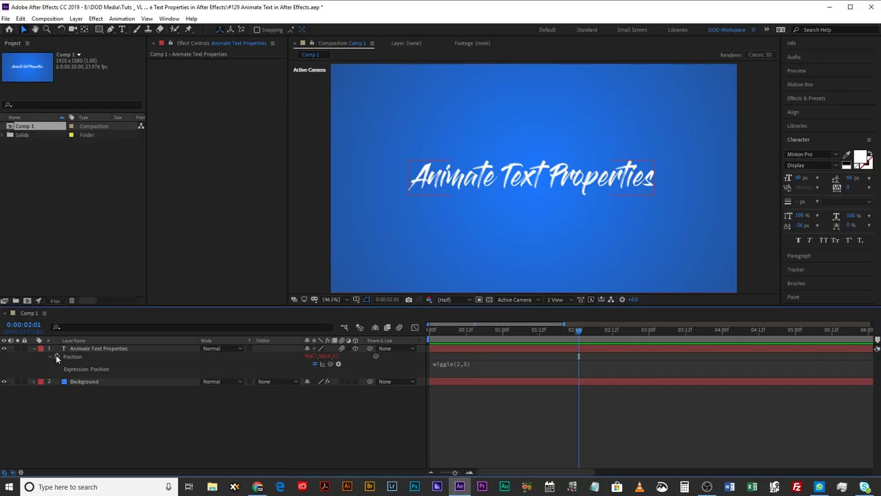
Step: Delete the Position wiggle expression and expand the text layer with Transform collapsed
alt+click(56, 356)
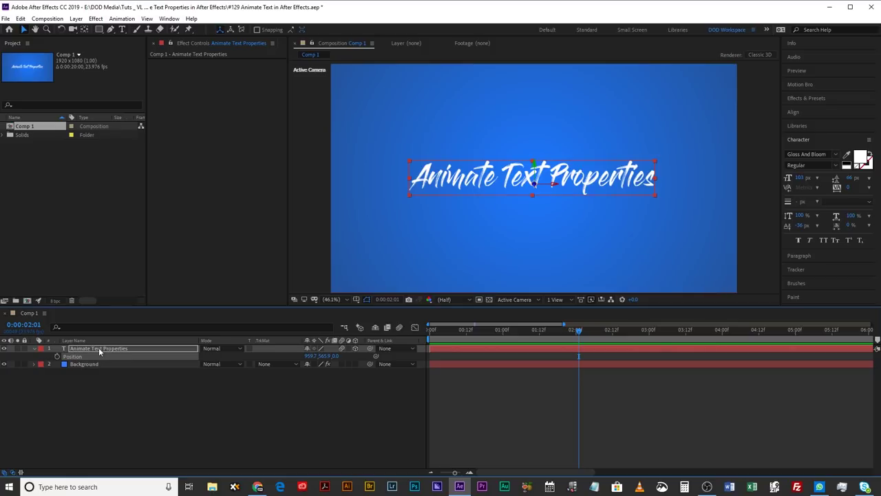
click(33, 350)
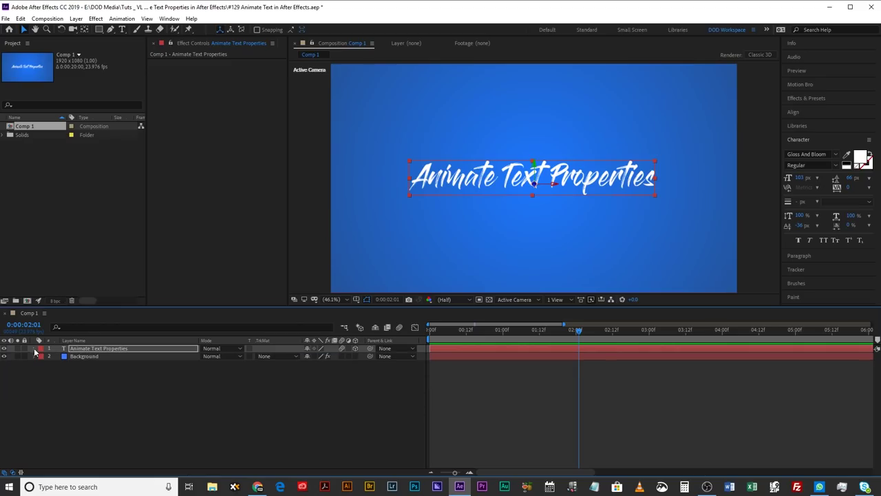
click(40, 348)
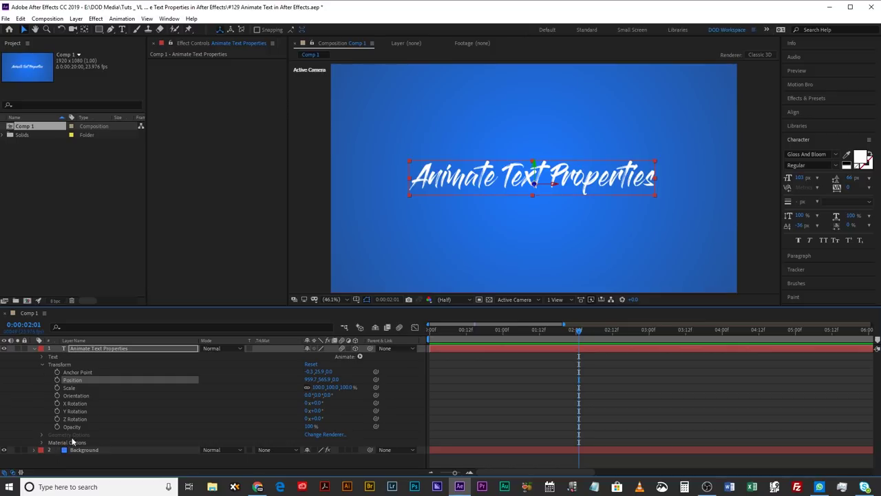
click(42, 363)
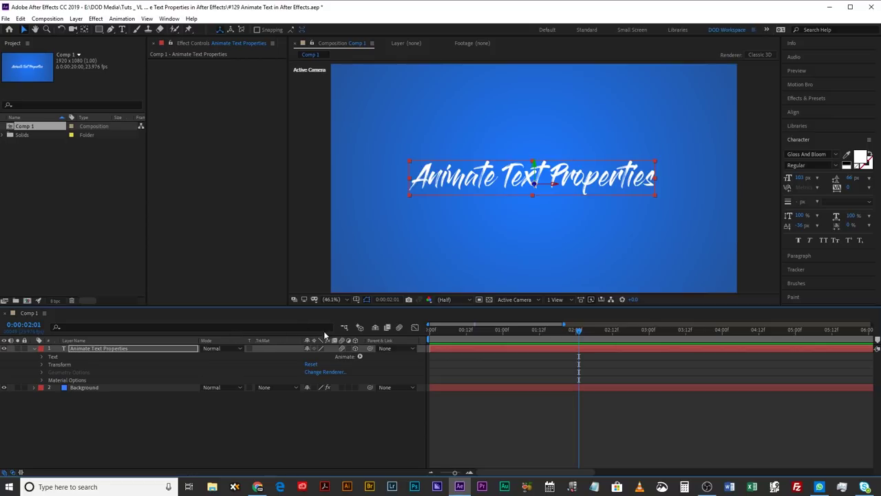
click(14, 475)
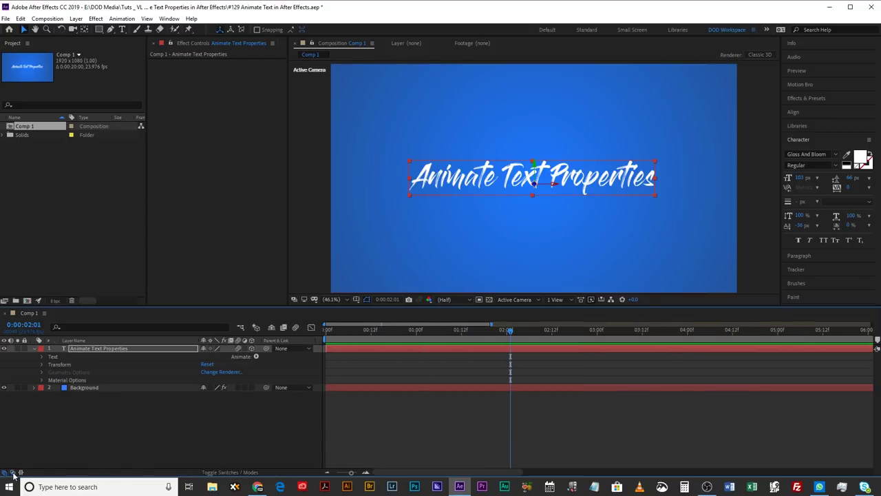
click(6, 475)
click(6, 474)
click(14, 475)
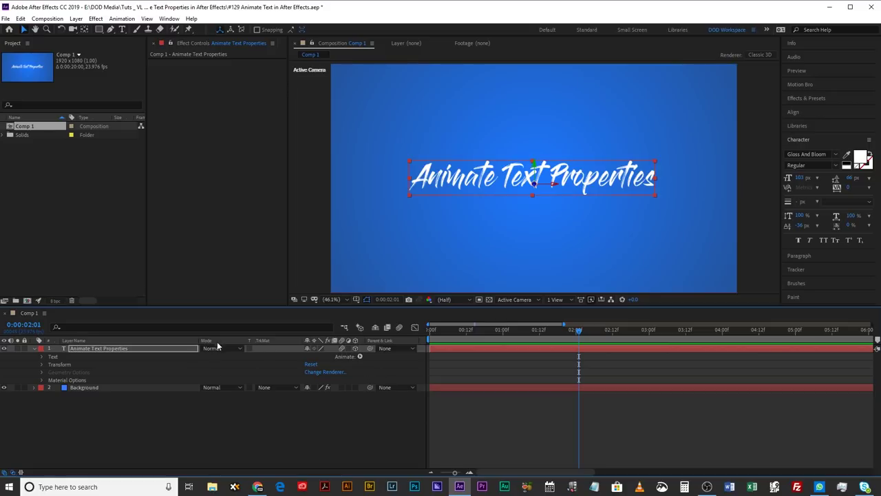
click(12, 473)
Step: Add a Scale animator to the title and scrub Animator 1's Scale to 70%
click(359, 356)
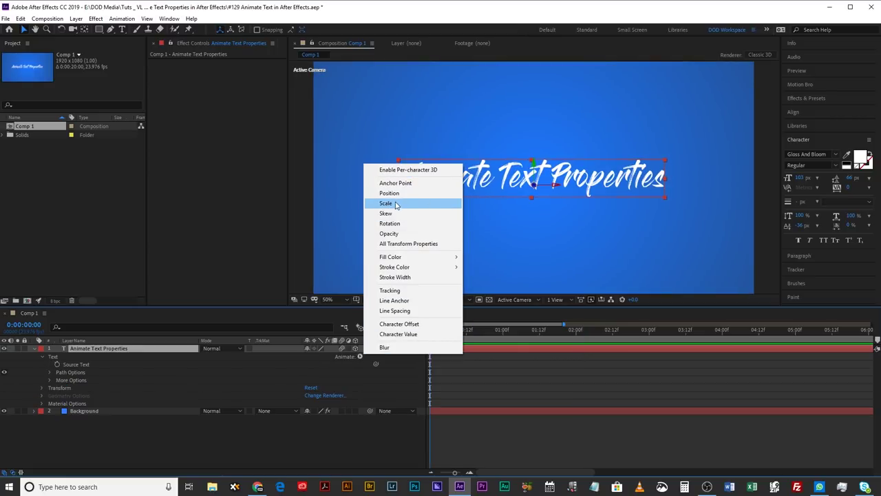
click(386, 203)
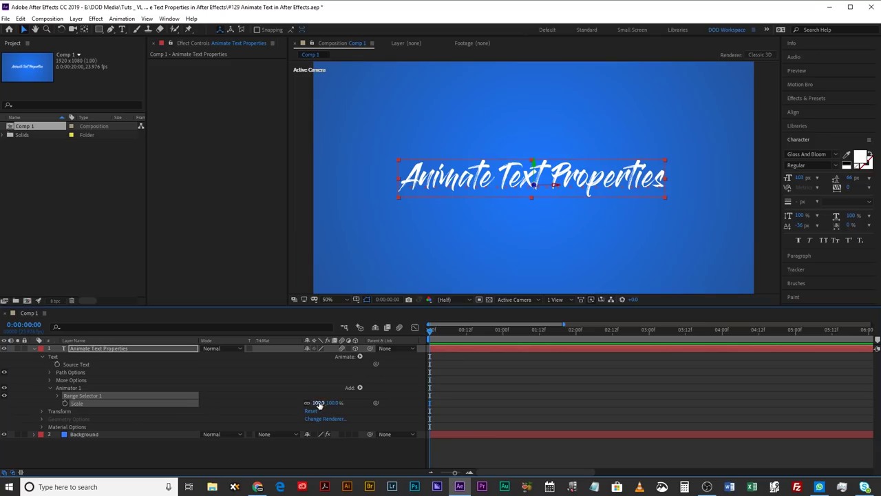
mouse_move(320, 405)
mouse_down()
mouse_move(300, 405)
mouse_move(310, 404)
mouse_up()
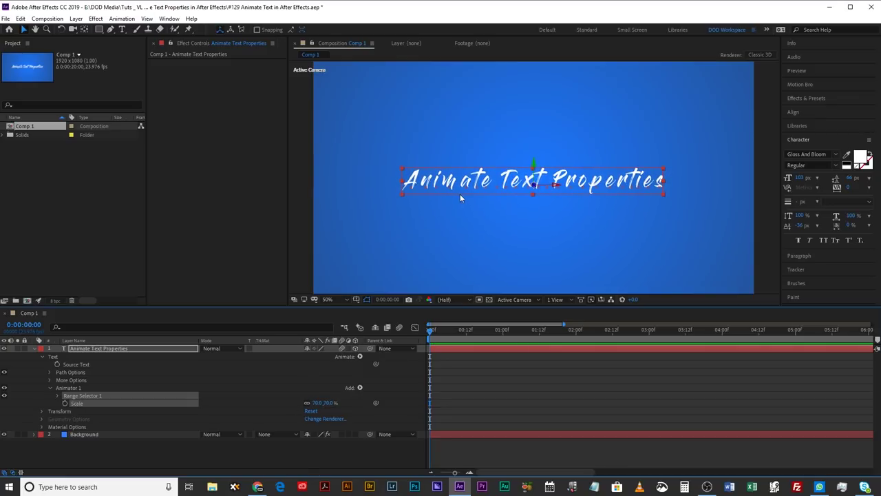
Step: Keep the layer Scale at 100% and scrub Animator 1's Scale to about 80%
key(s)
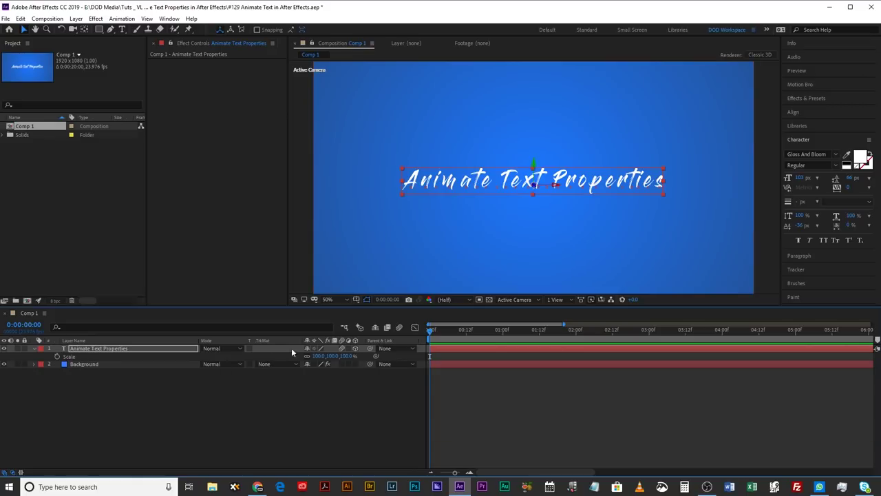
mouse_move(318, 355)
mouse_down()
mouse_move(300, 355)
mouse_move(339, 354)
mouse_move(314, 357)
mouse_up()
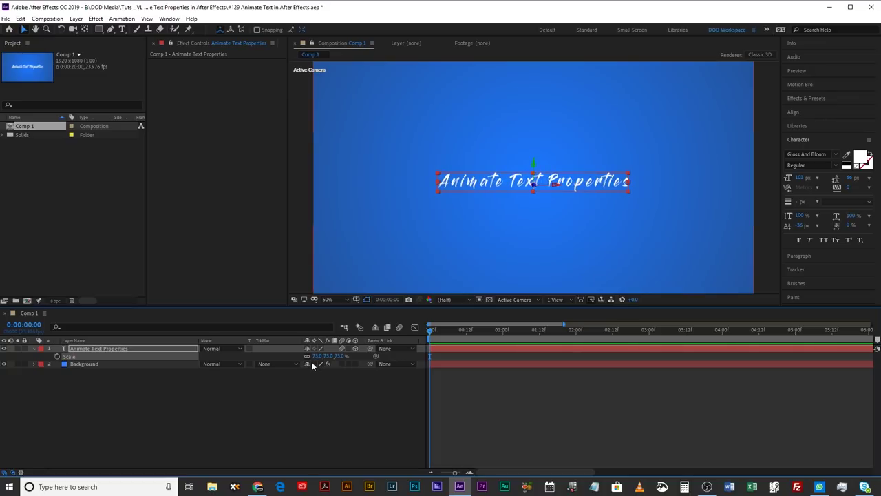
key(ctrl+z)
key(u)
key(u)
mouse_move(313, 379)
mouse_down()
mouse_move(292, 379)
mouse_move(337, 379)
mouse_move(321, 379)
mouse_up()
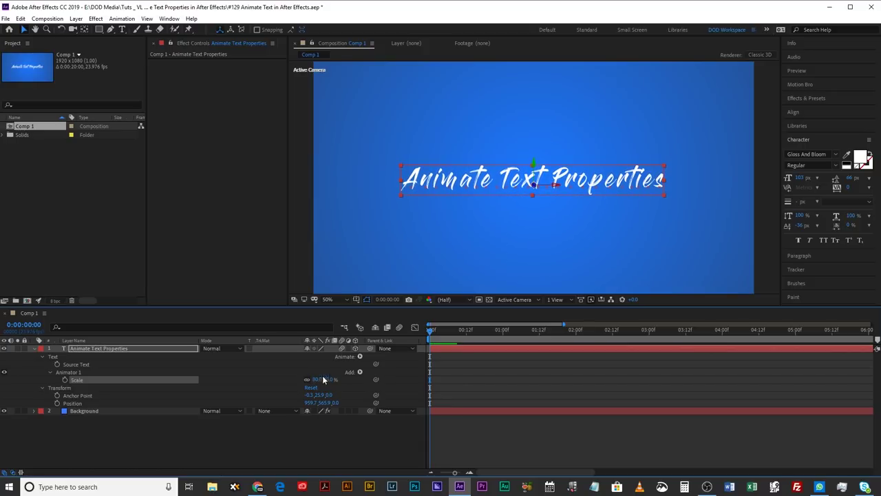
Step: Add a Wiggly selector to Animator 1, preview it, and lower Scale to about 50%
click(350, 371)
mouse_move(383, 390)
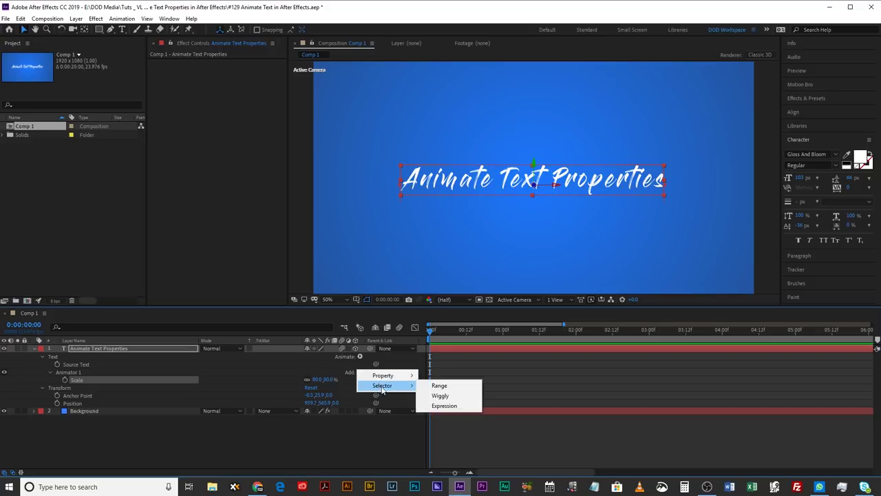
click(445, 397)
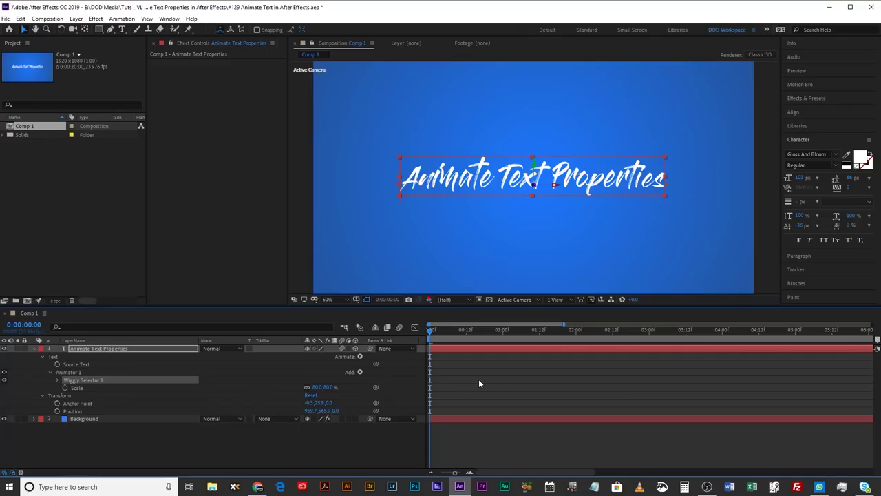
key(space)
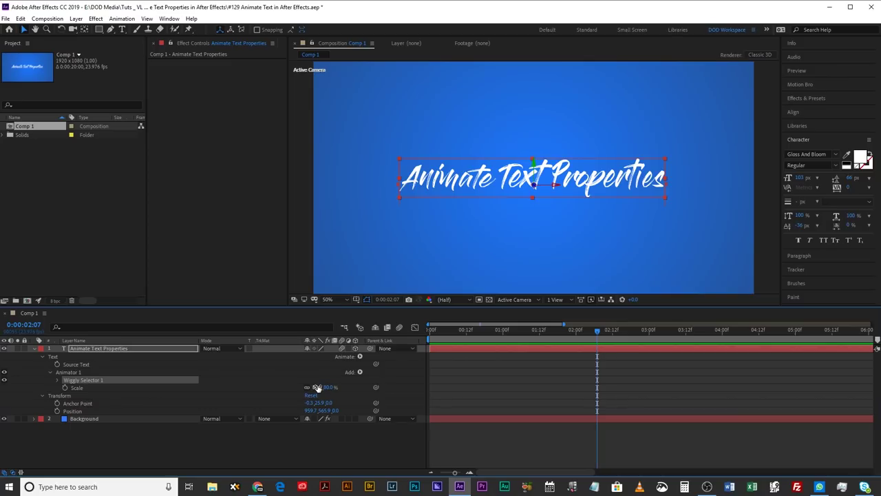
drag(317, 387, 307, 387)
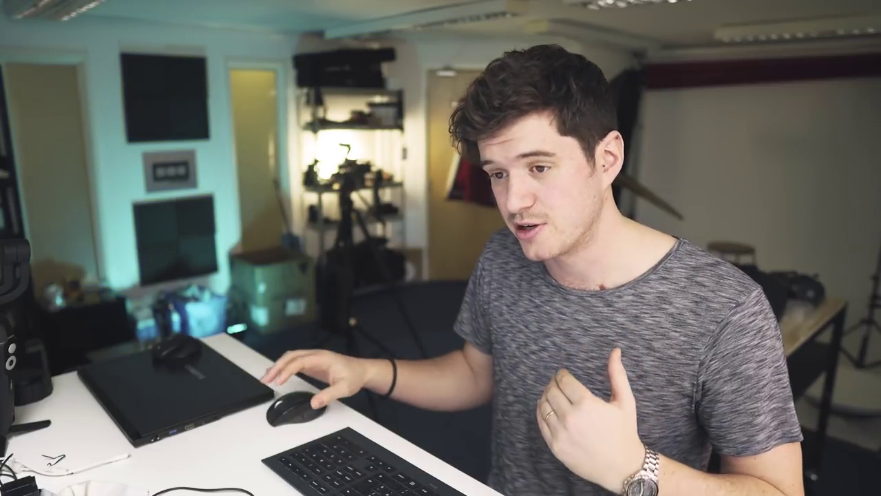
Step: Preview the wiggling letters at 50% scale, then select Wiggly Selector 1
click(317, 387)
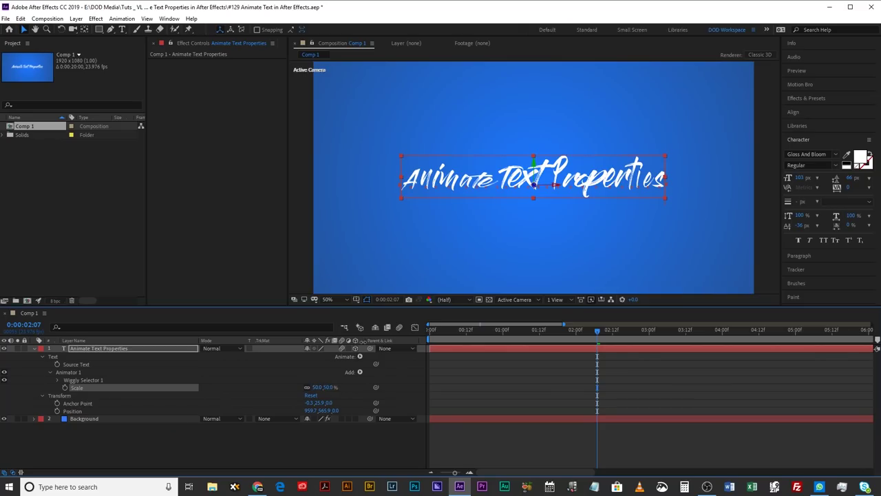
key(space)
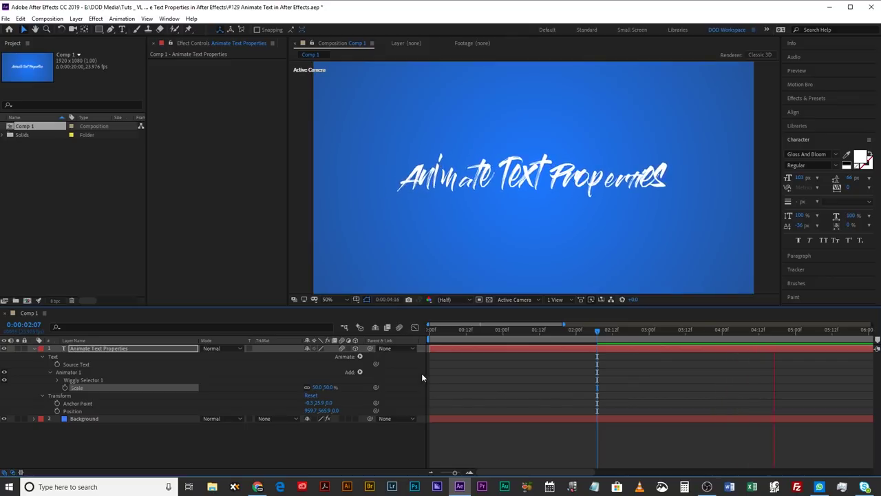
key(space)
click(69, 379)
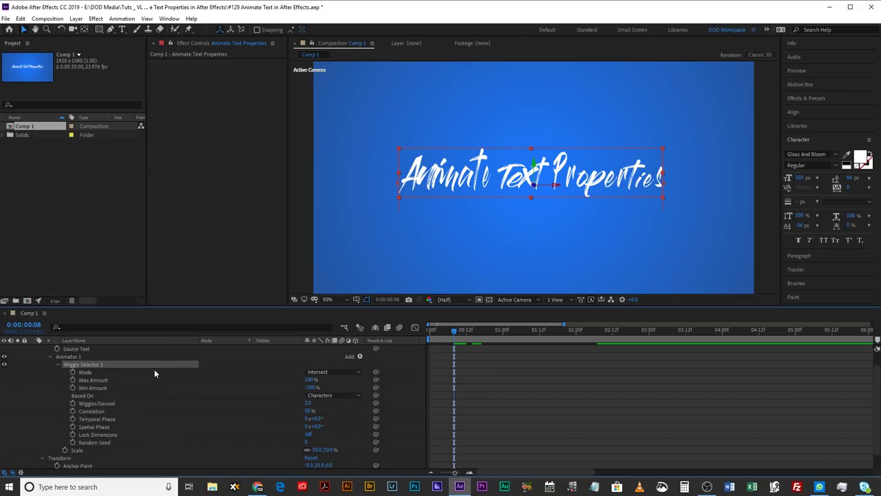
scroll(137, 394, down, 1)
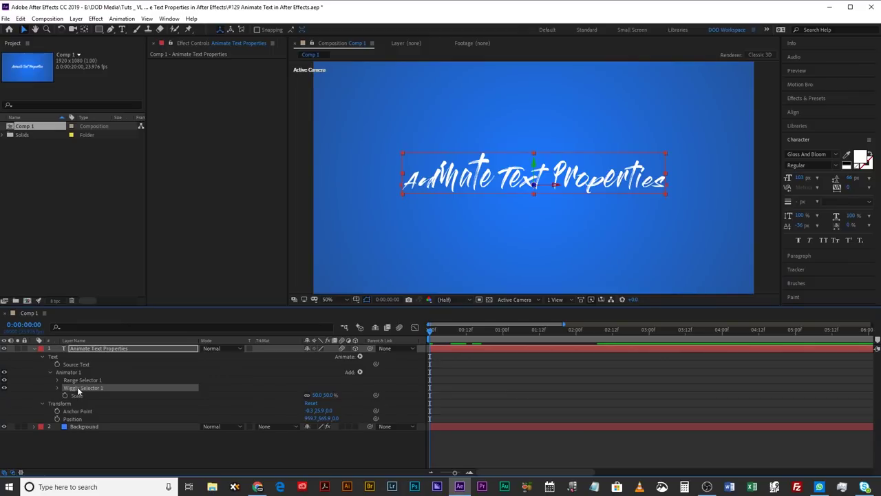
Step: Delete the Wiggly Selector and test Range Selector 1's Start value, then reset it to 0%
key(Delete)
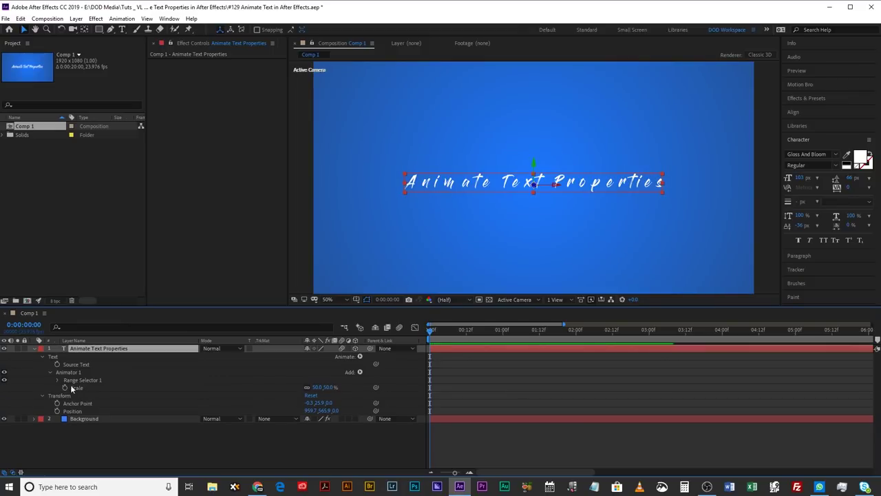
click(58, 379)
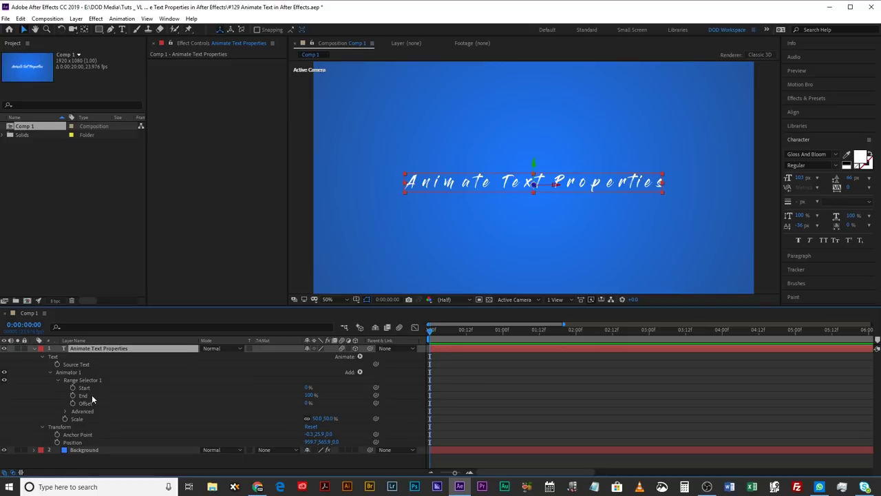
drag(307, 387, 358, 388)
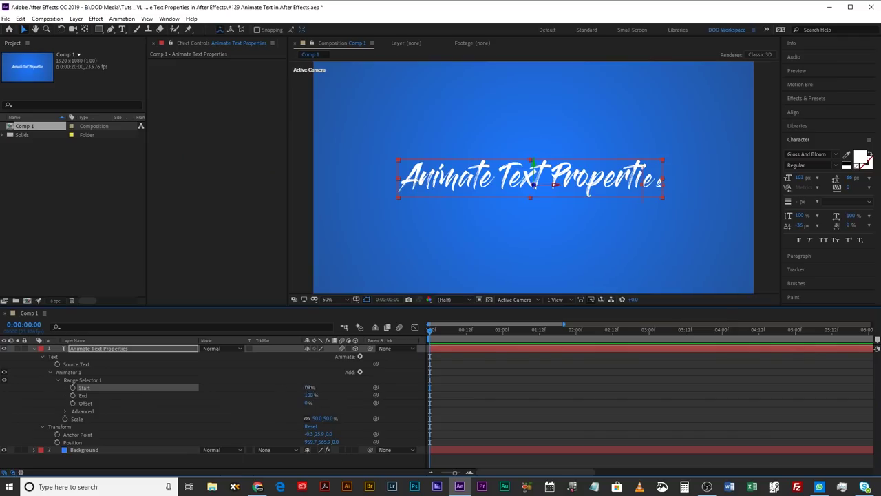
key(ctrl+z)
Step: Keyframe Start from 0% to 100% at one second, preview, and adjust the animator Scale
click(73, 387)
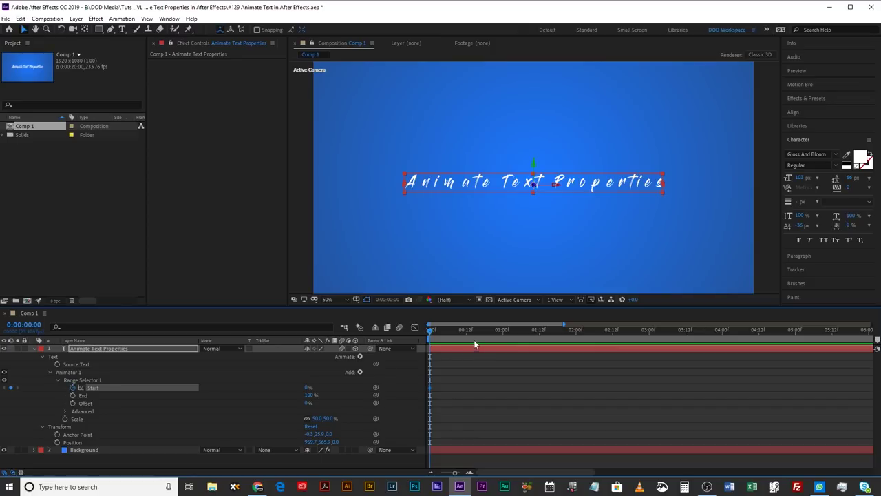
click(502, 330)
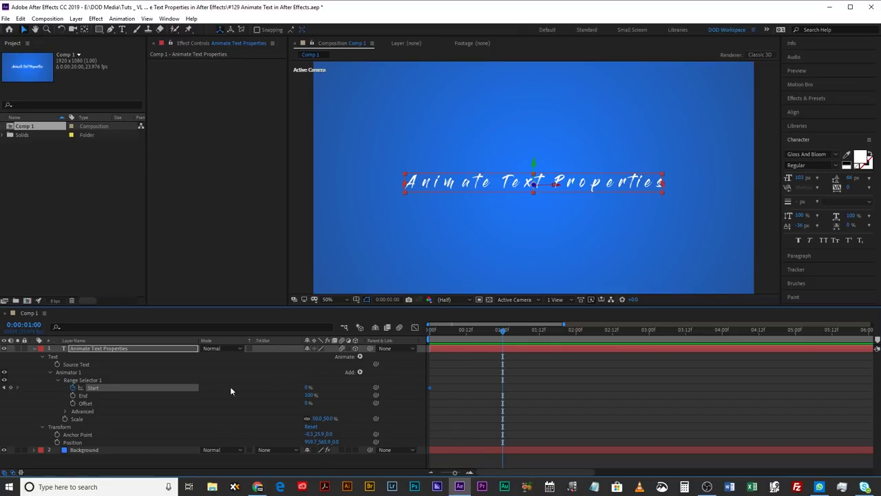
drag(306, 387, 583, 396)
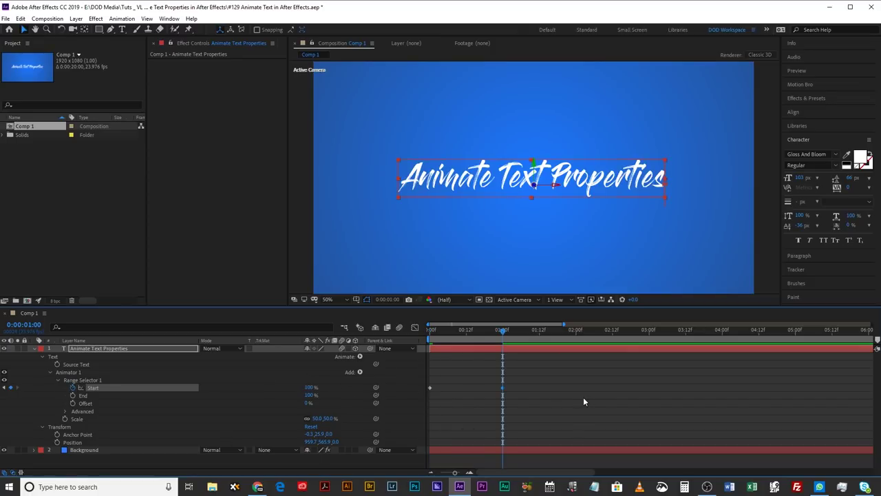
key(Home)
key(space)
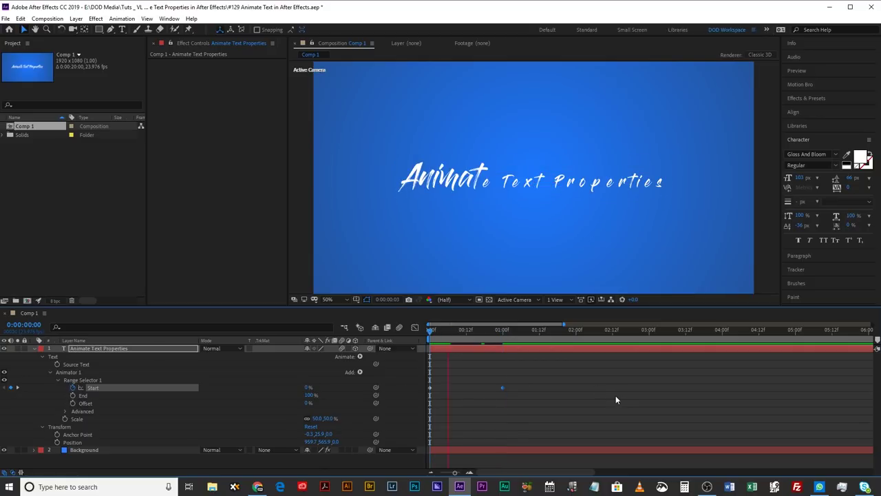
key(space)
drag(512, 330, 508, 331)
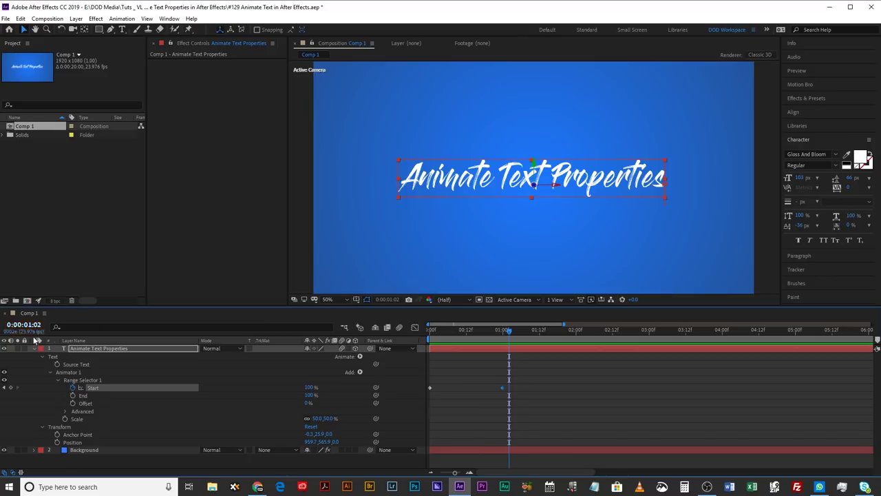
drag(318, 418, 335, 409)
Step: Set the animator Scale to 0% and preview the letters growing in
click(320, 418)
text(0)
key(Return)
drag(500, 331, 429, 330)
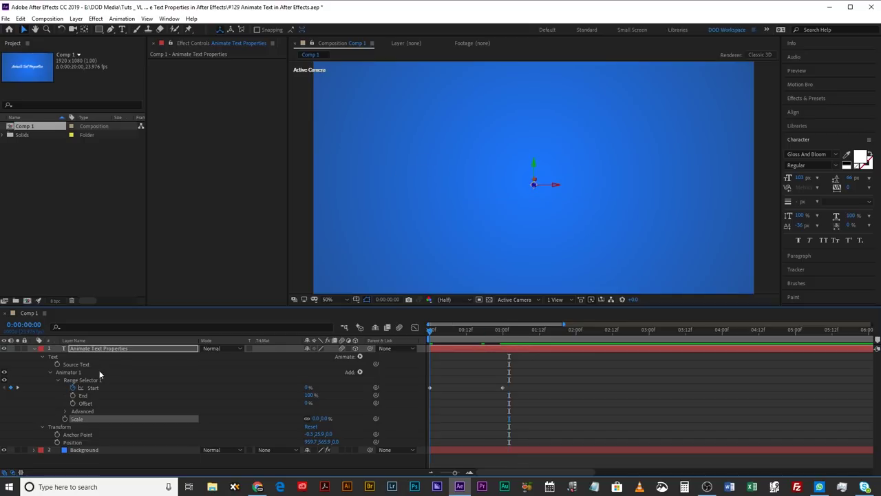
click(611, 399)
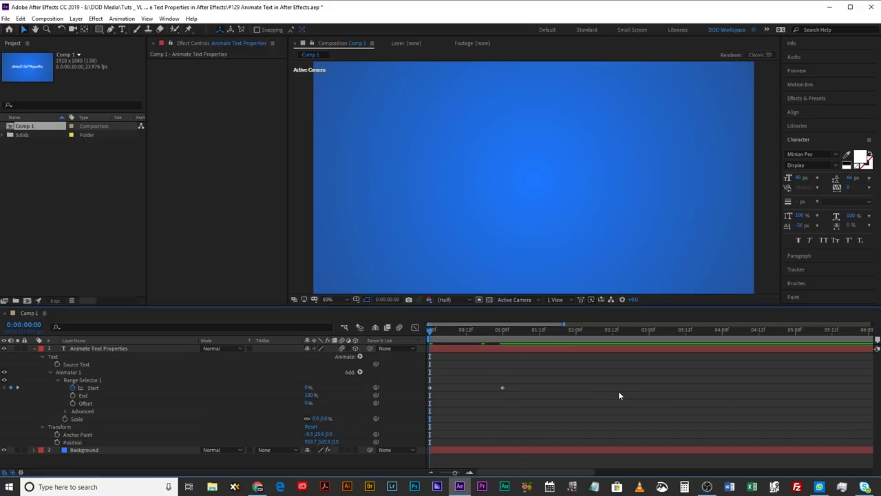
key(space)
key(space)
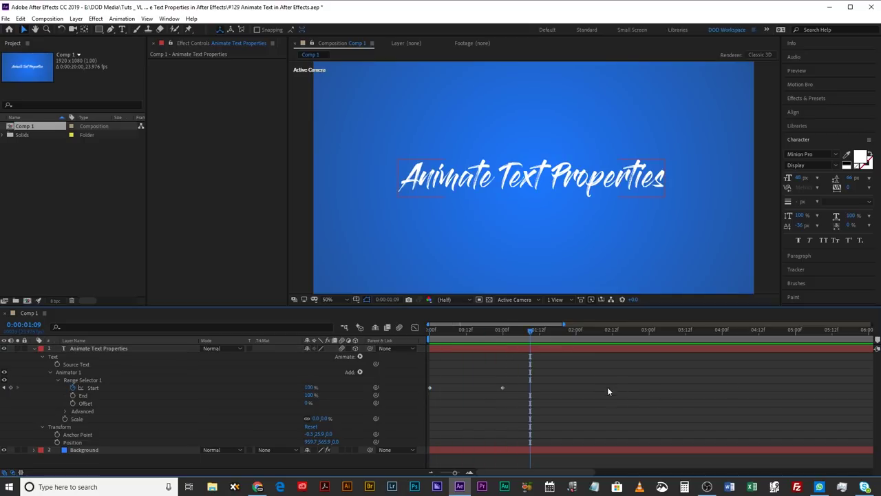
Step: Rewind and replay the letter-by-letter scale-in animation again
drag(494, 329, 415, 340)
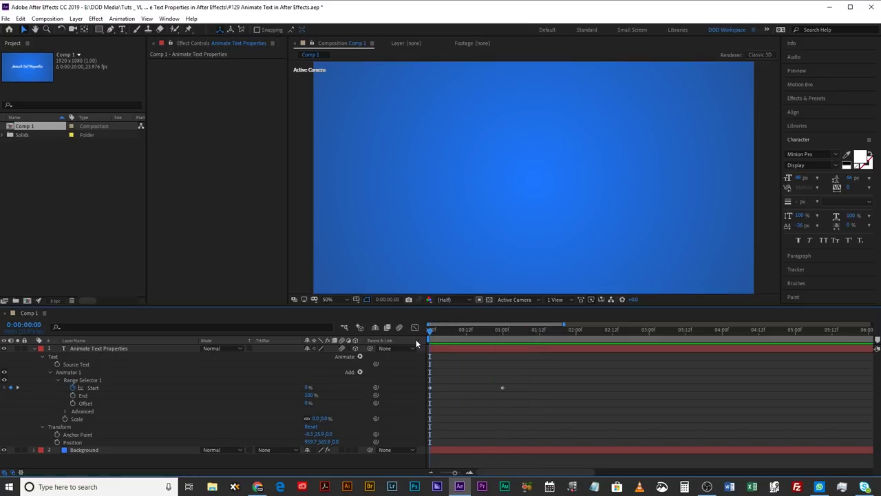
key(space)
key(space)
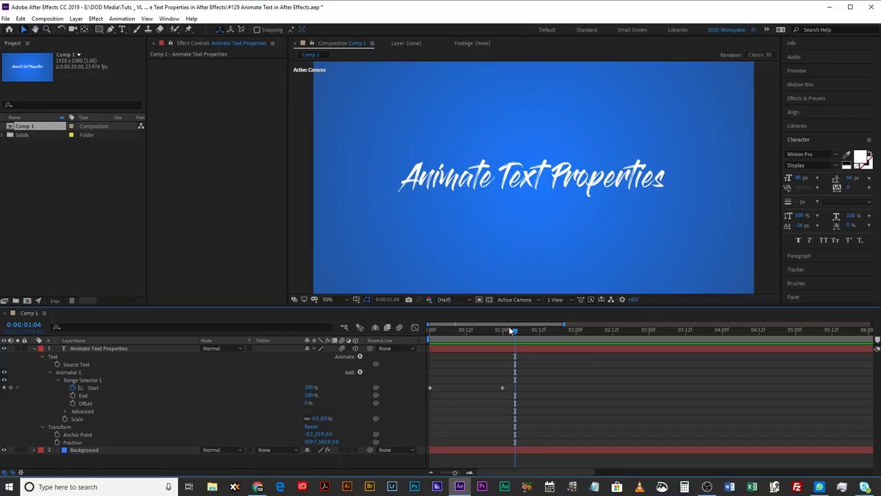
click(498, 349)
click(413, 131)
drag(506, 328, 246, 362)
key(space)
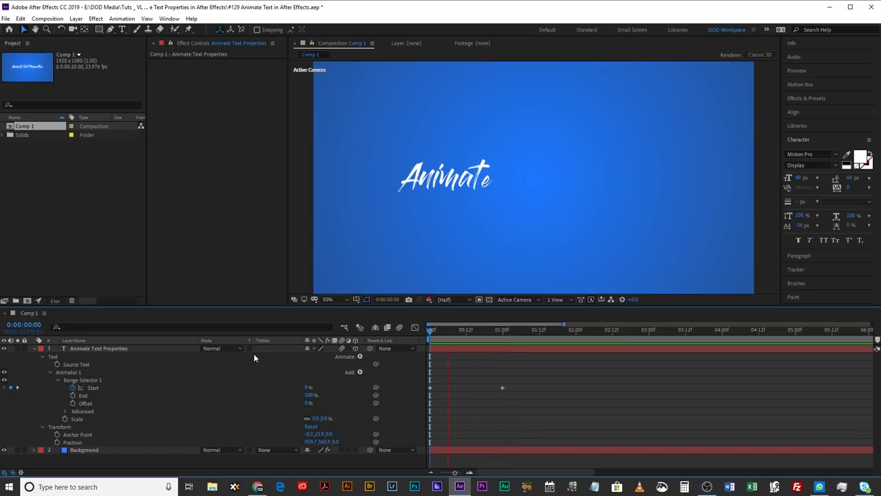
key(space)
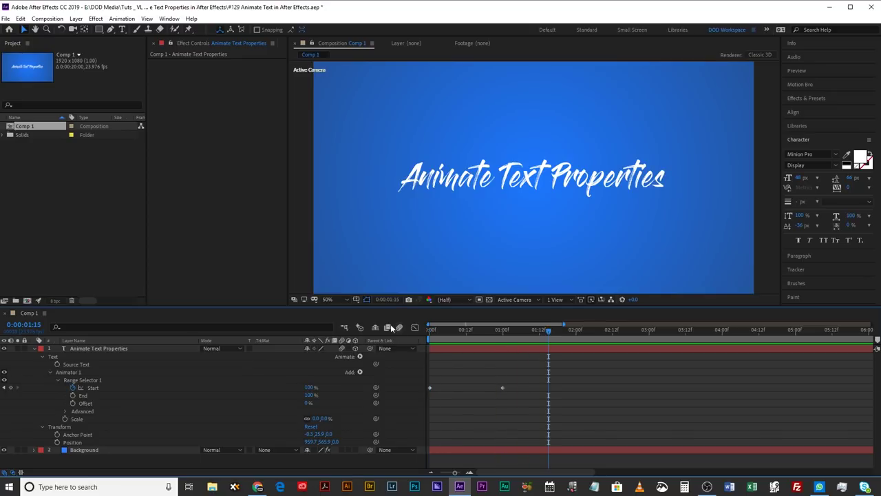
Step: Enable motion blur, preview the animation, and scrub to 0:00:00:16
click(400, 328)
drag(519, 332, 411, 338)
key(space)
drag(530, 333, 461, 340)
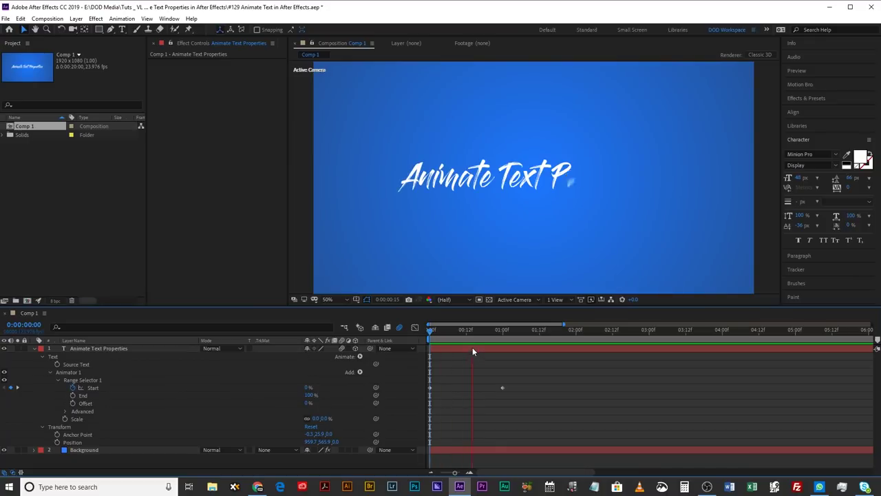
click(478, 331)
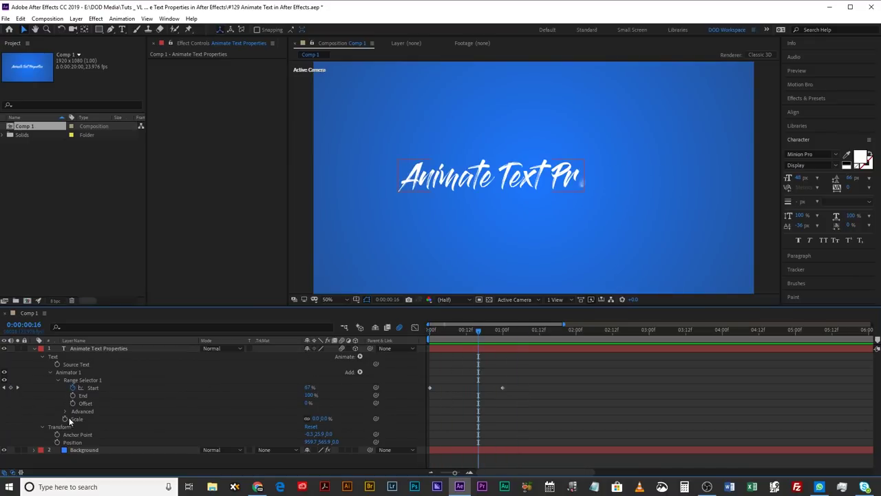
Step: Set Range Selector 1's Advanced Randomize Order to On and preview the out-of-sequence build
click(64, 411)
scroll(62, 416, down, 2)
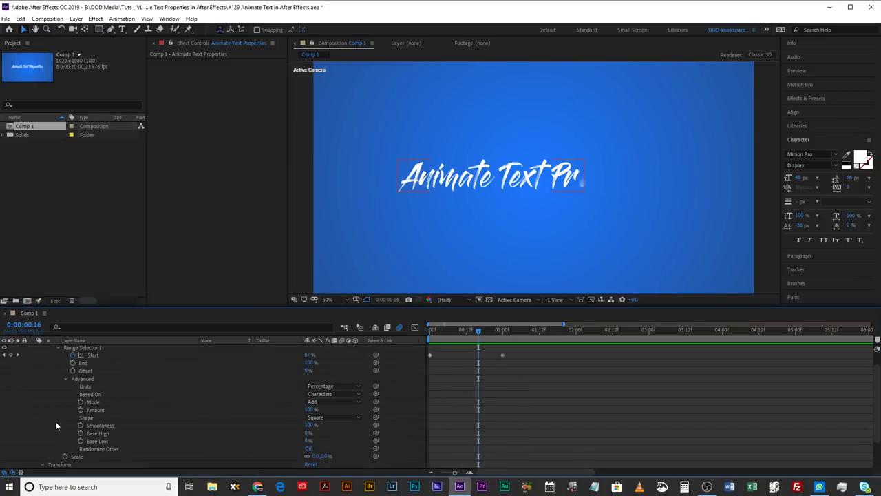
click(308, 450)
click(307, 450)
drag(473, 332, 343, 344)
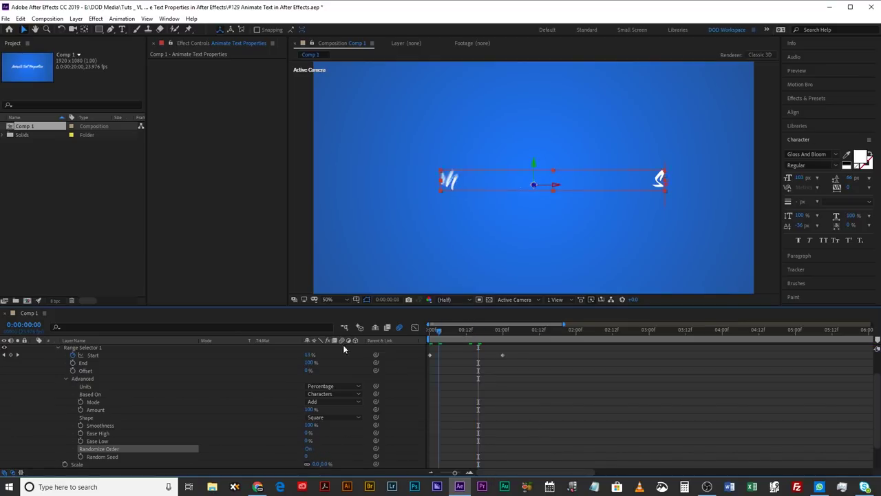
key(space)
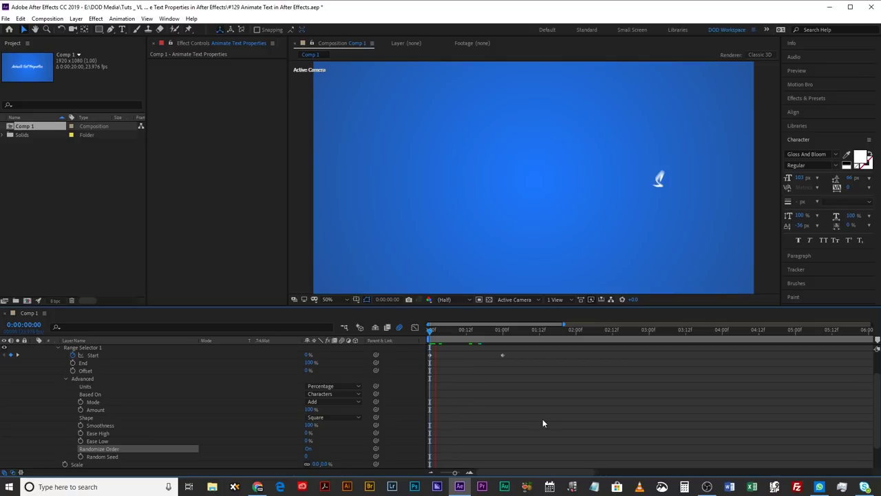
key(space)
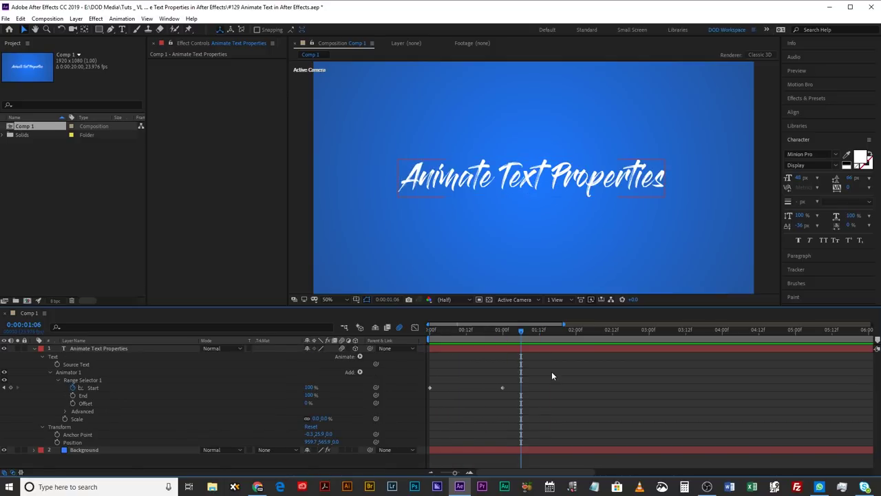
Step: Copy the two Start keyframes to 04:00 and time-reverse the pasted pair
drag(547, 375, 435, 384)
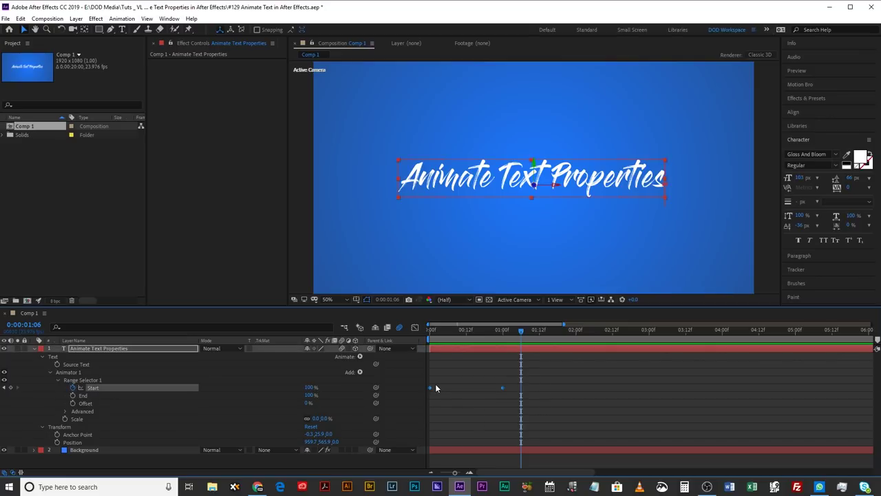
click(722, 331)
key(ctrl+v)
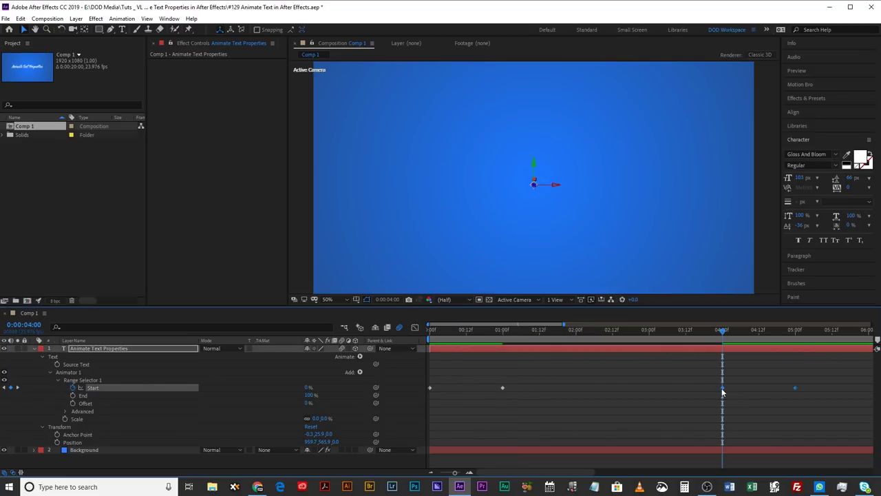
right_click(721, 388)
mouse_move(749, 382)
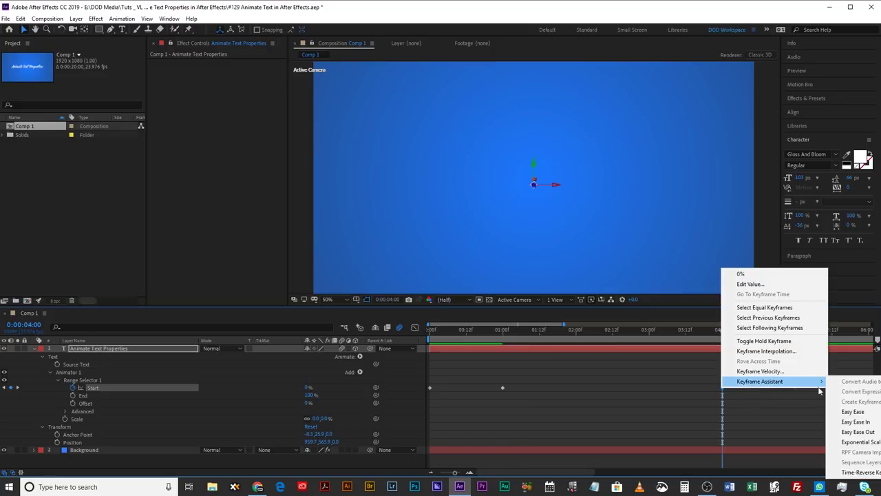
click(861, 471)
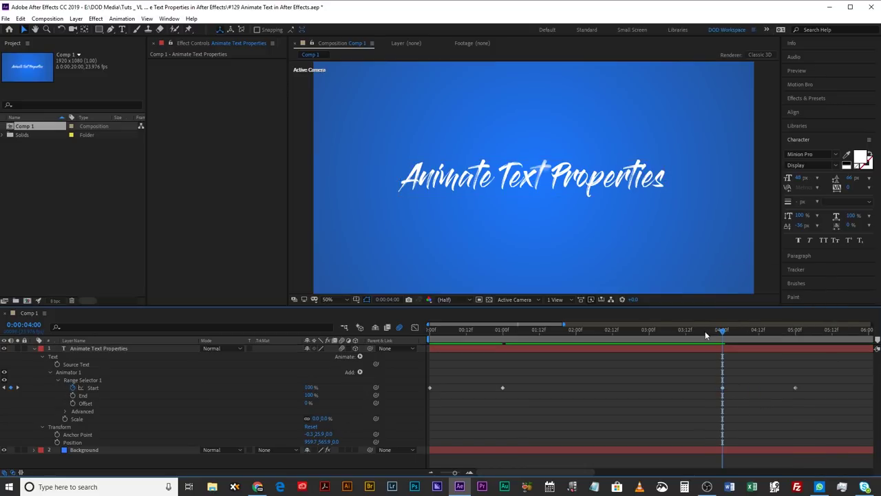
Step: Preview the in and out animation from the start, ending at 02:12
key(Home)
key(space)
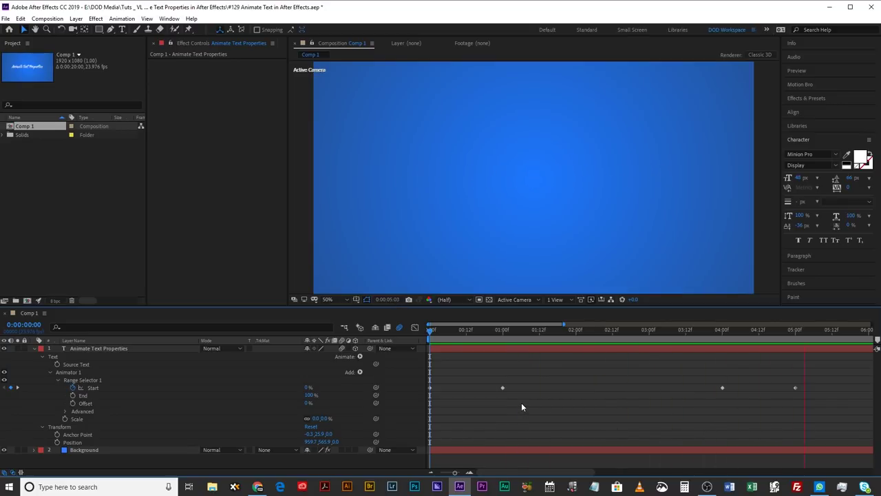
click(612, 330)
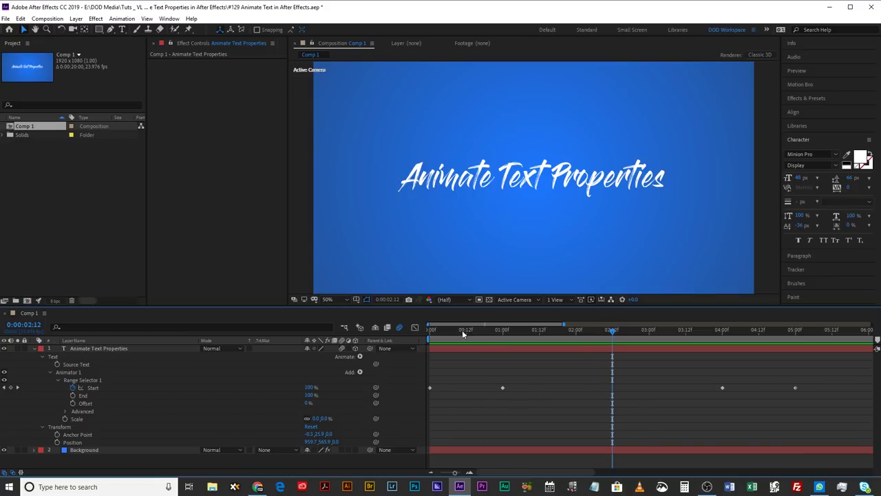
Step: Keyframe the Random Seed at 02:12 and add another keyframe at 02:13
click(66, 410)
scroll(69, 413, down, 3)
click(80, 434)
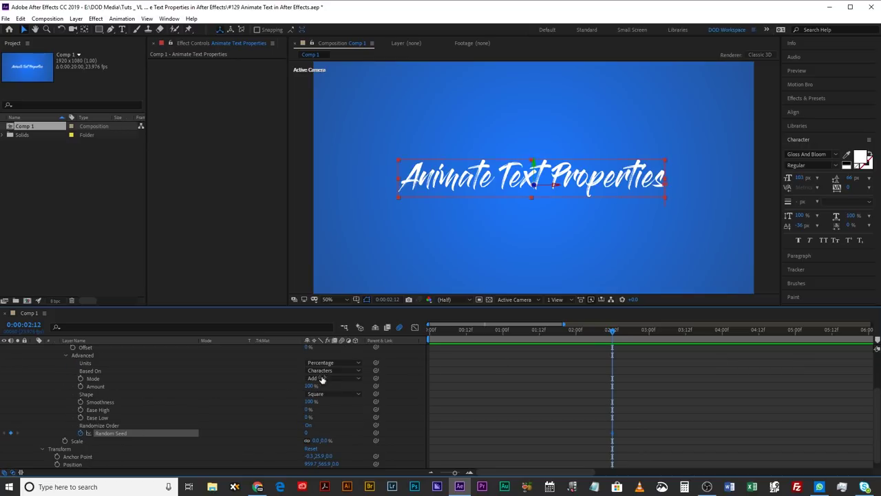
key(Page_Down)
click(11, 433)
Step: Set the 02:13 Random Seed keyframe to 1 and preview the animation
click(305, 432)
text(1)
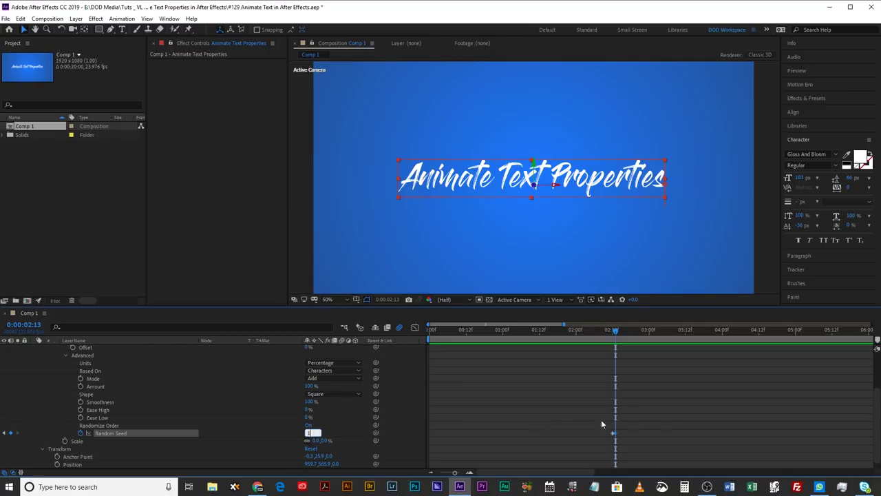
click(677, 417)
key(space)
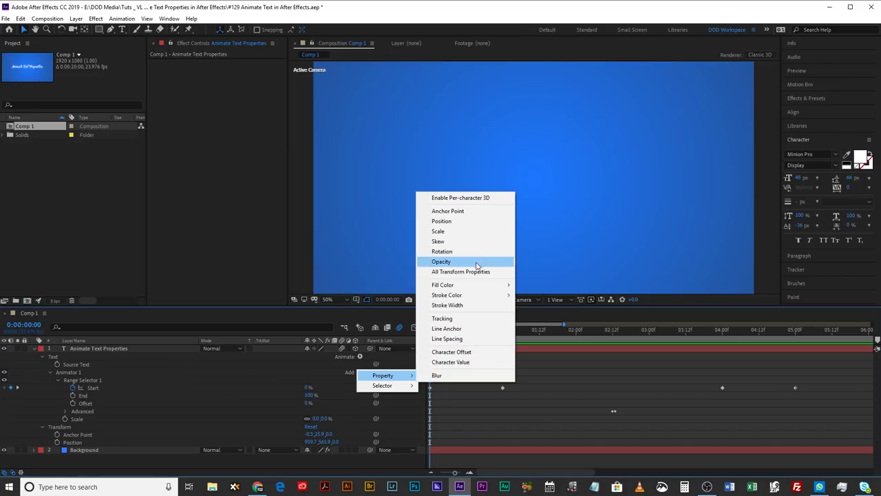
Step: Add Blur to Animator 1, raise it to 33.0, 33.0, and preview
click(437, 375)
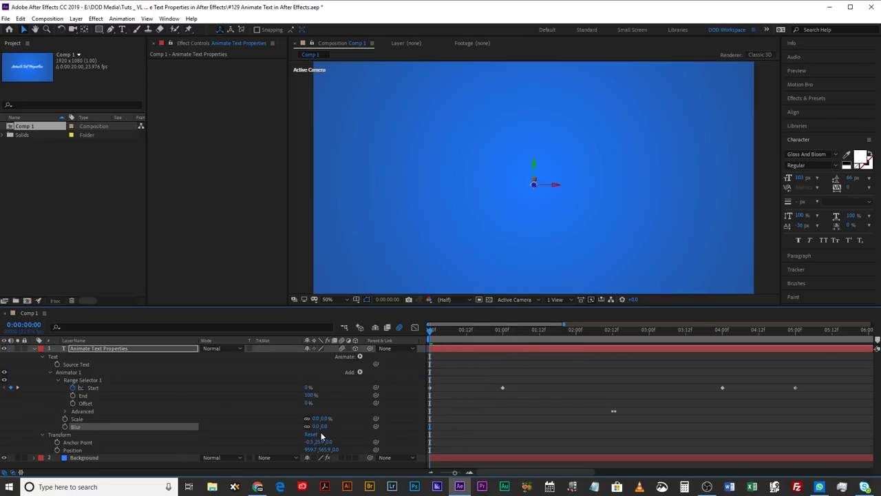
drag(314, 426, 324, 426)
key(space)
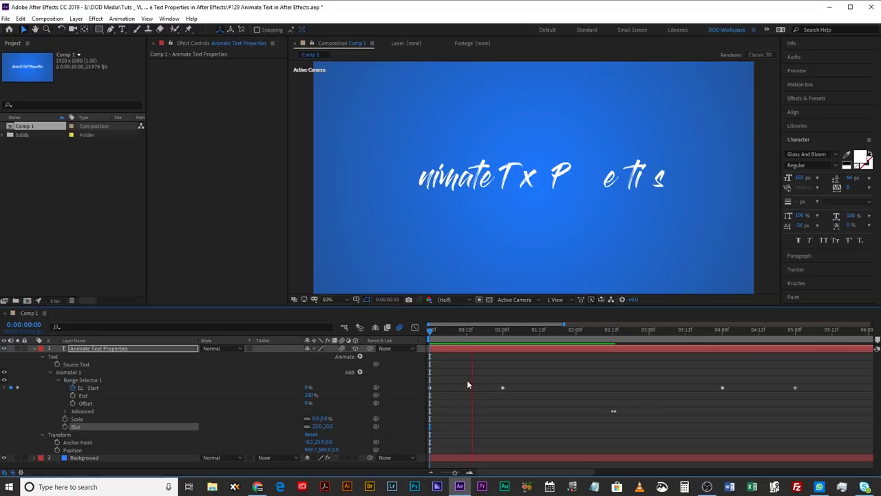
click(359, 371)
mouse_move(382, 375)
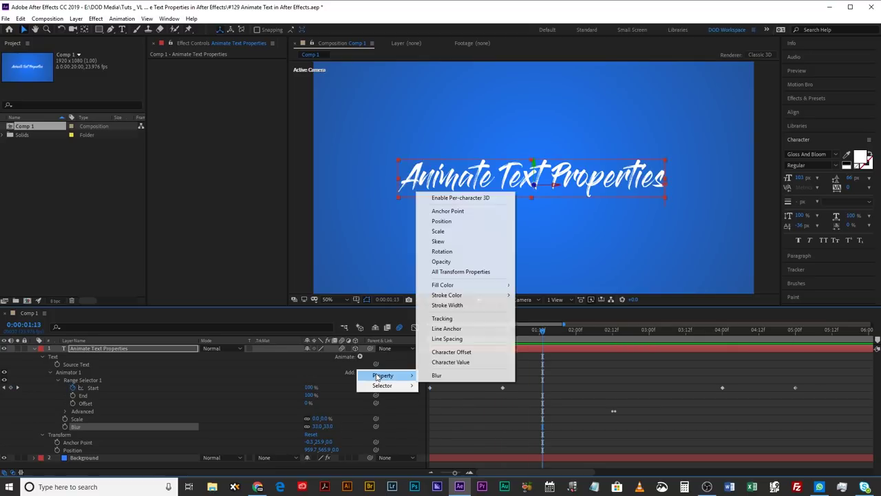
Step: Add Tracking to Animator 1 with a Tracking Amount of 20
click(473, 318)
click(494, 382)
key(Home)
text(20)
key(Return)
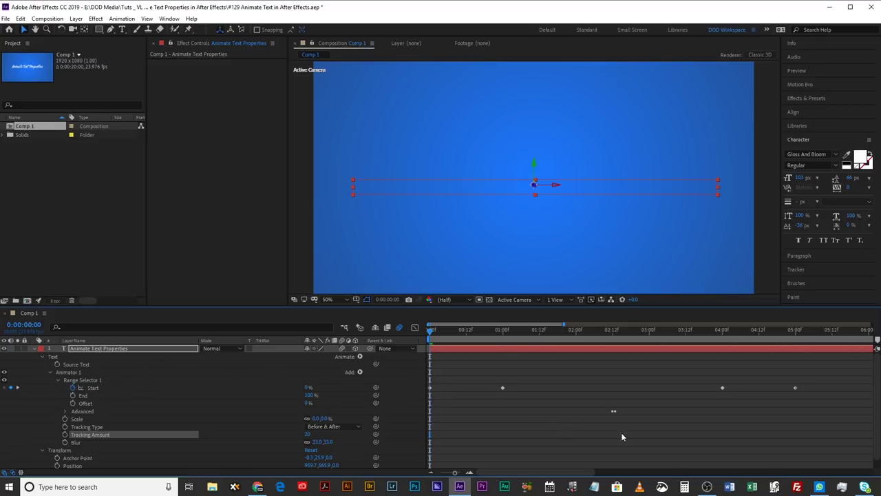
Step: Preview and scrub through the text tracking apart on its way in and out
key(space)
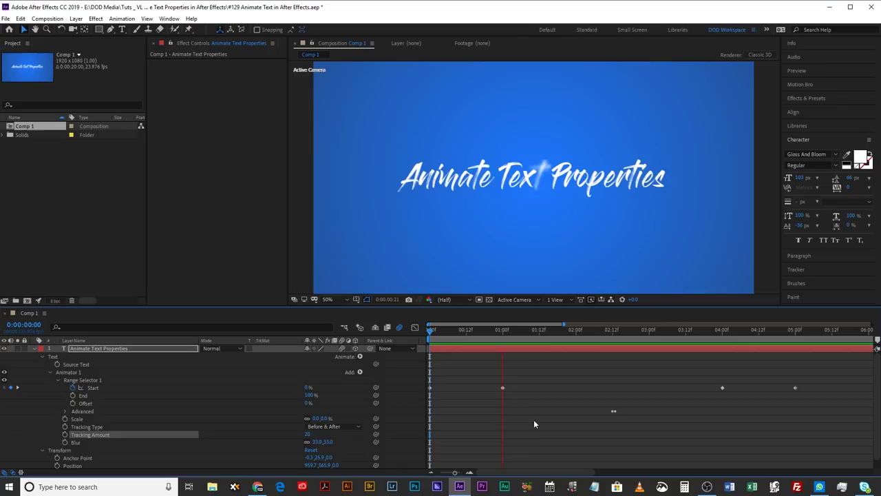
mouse_move(488, 334)
mouse_down()
mouse_move(393, 337)
mouse_move(498, 346)
mouse_up()
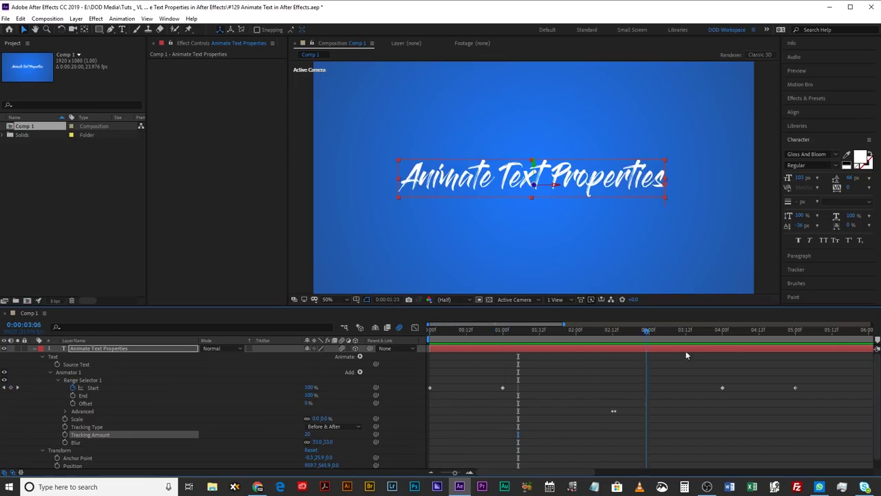
drag(800, 368, 822, 368)
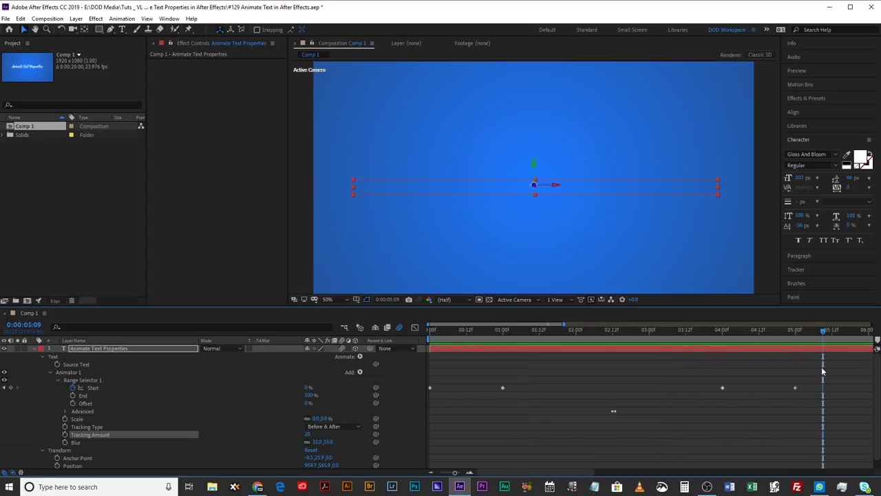